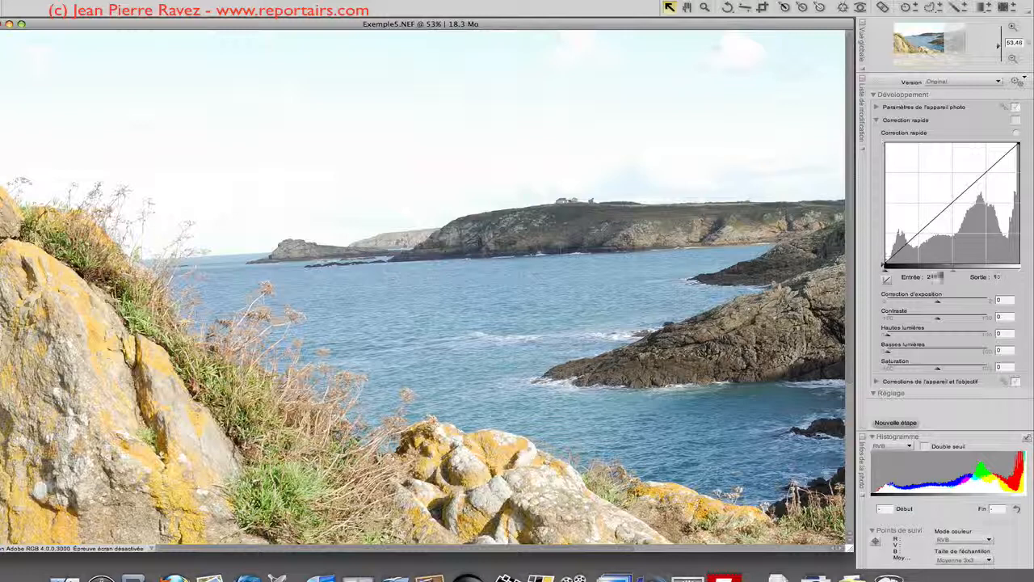
# Lower the exposure correction to -1.5 and straighten the photo by about 3.95° along the sea horizon.
pyautogui.moveTo(936, 301); pyautogui.dragTo(929, 302)
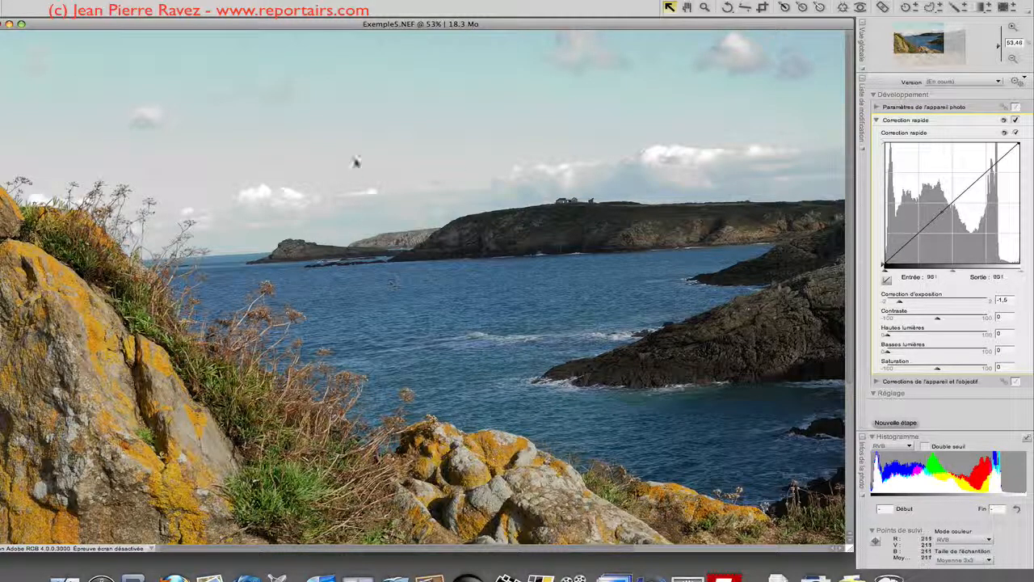
pyautogui.click(745, 7)
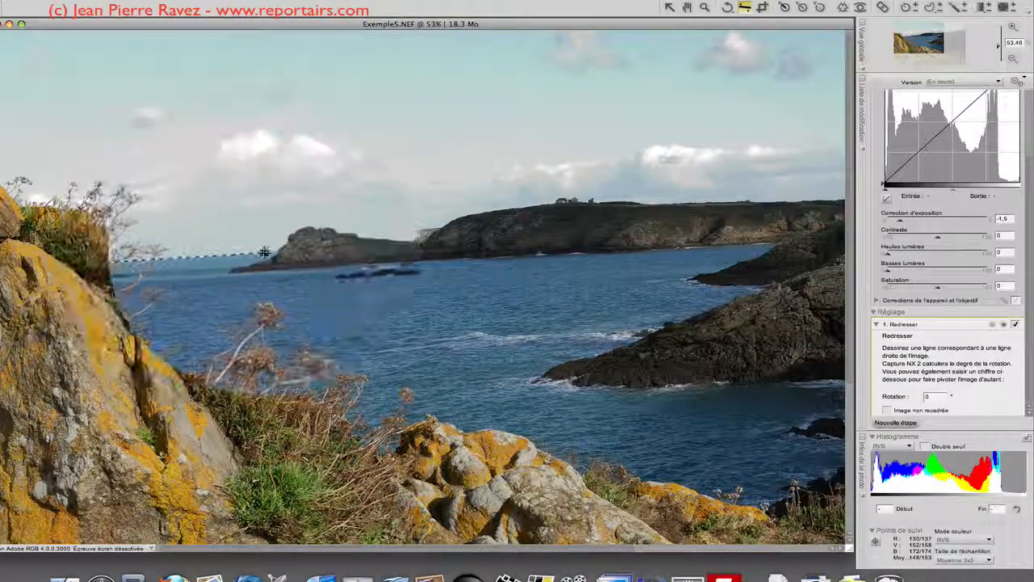
pyautogui.moveTo(113, 257); pyautogui.dragTo(265, 253)
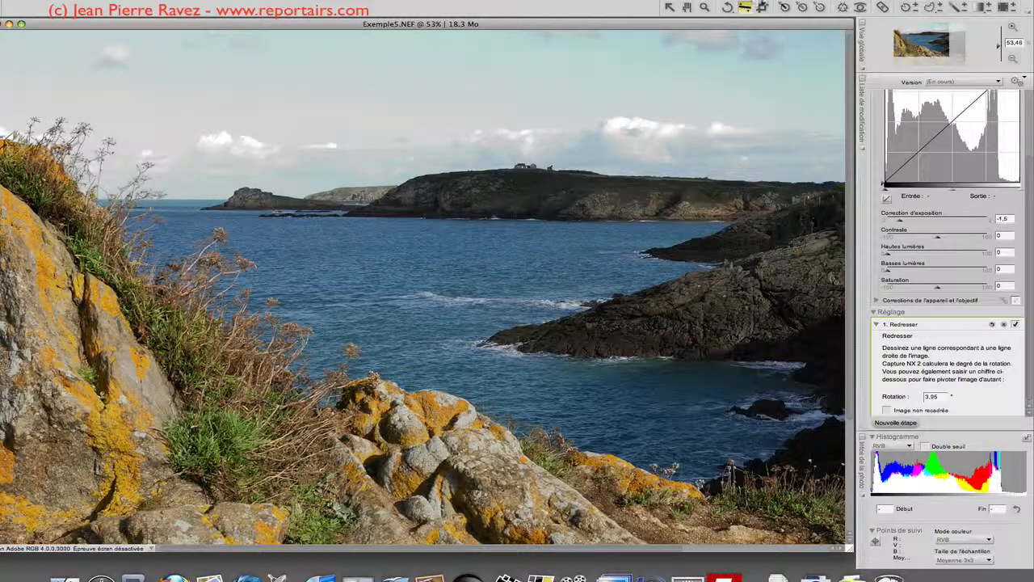
# Add a D-Lighting adjustment to the photo and set it to the higher-quality (HQ) mode.
pyautogui.doubleClick(693, 28)
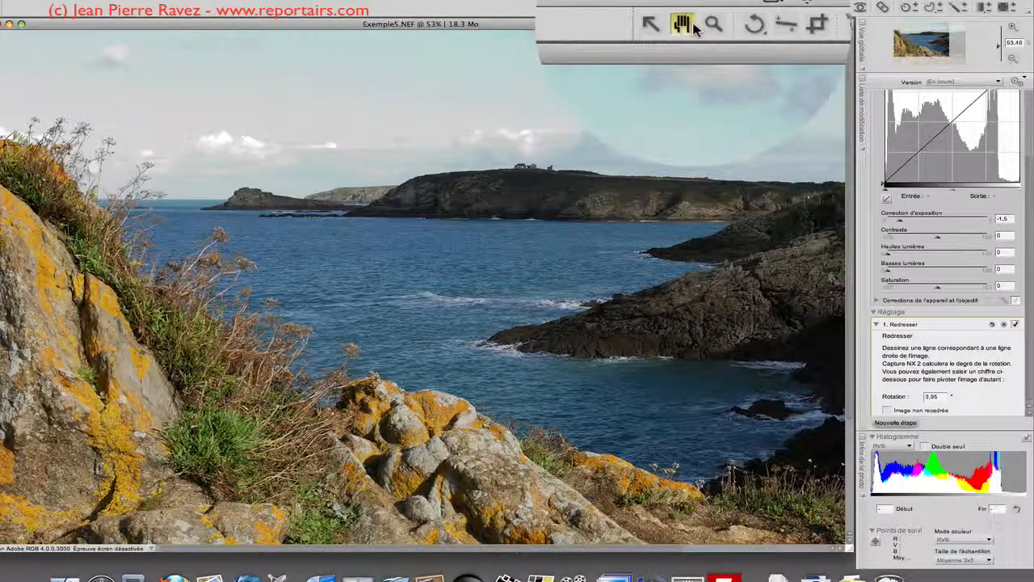
pyautogui.moveTo(665, 80); pyautogui.dragTo(666, 51)
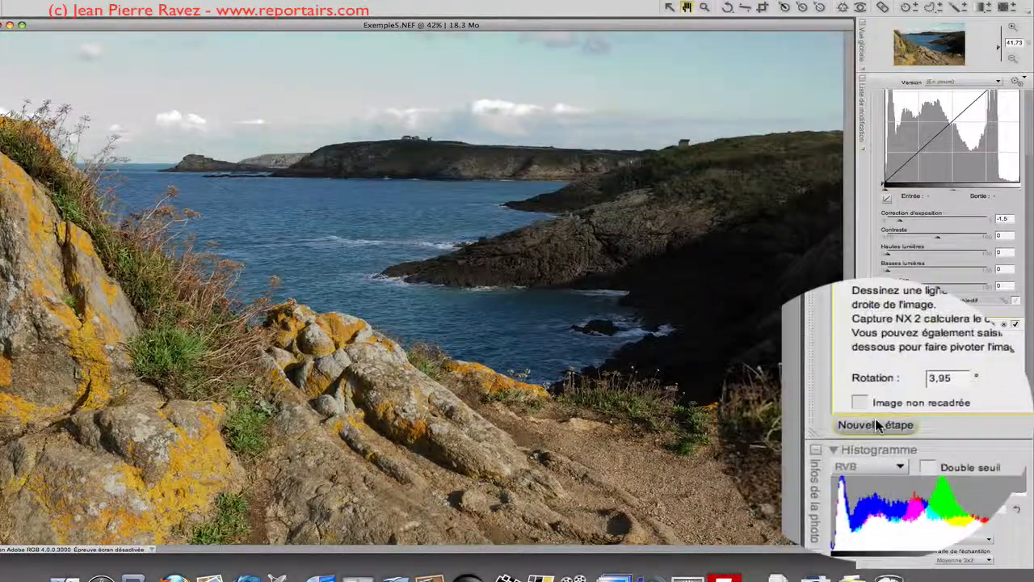
pyautogui.click(877, 426)
pyautogui.click(877, 398)
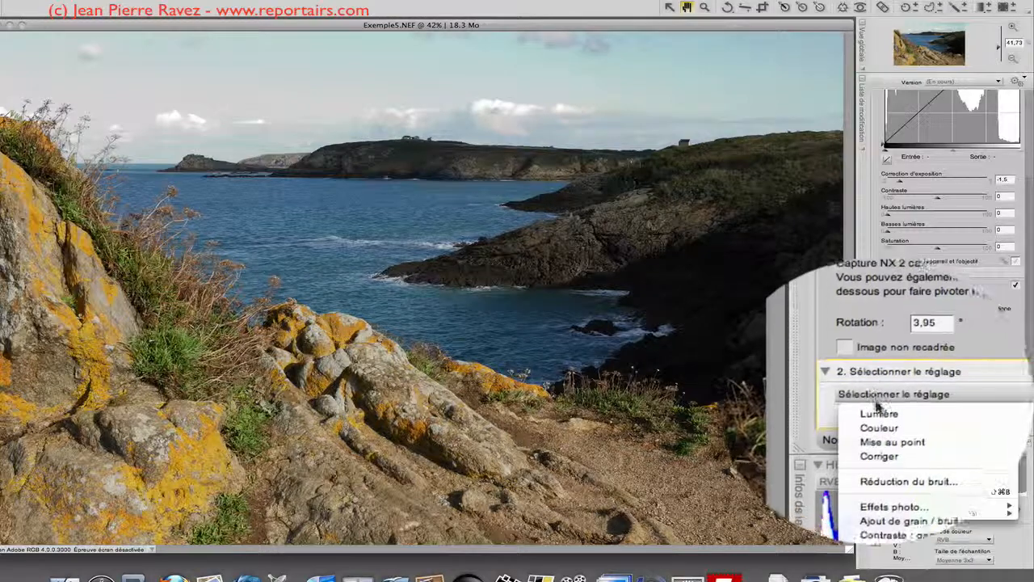
pyautogui.moveTo(809, 408)
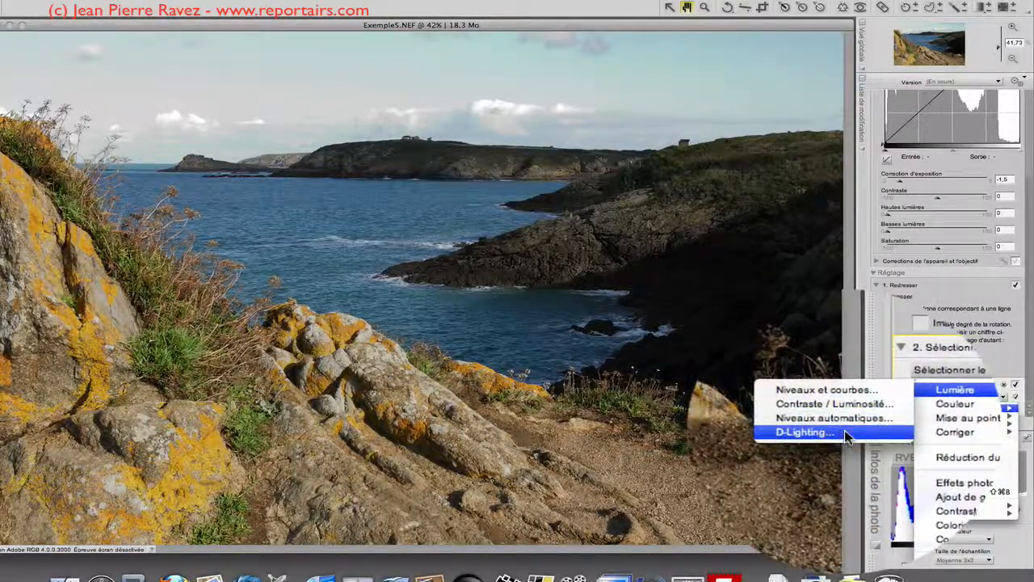
pyautogui.click(844, 432)
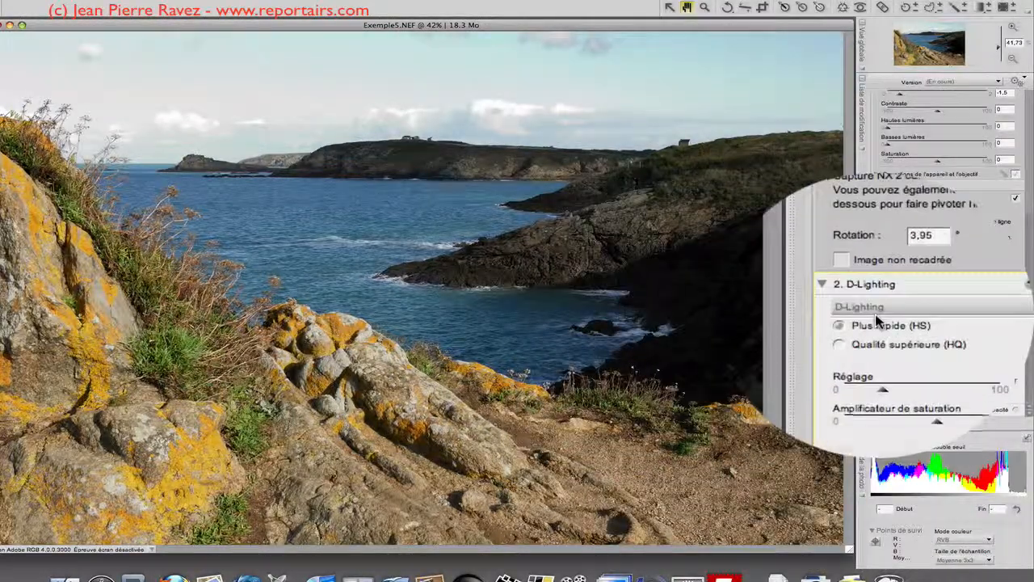
pyautogui.click(871, 332)
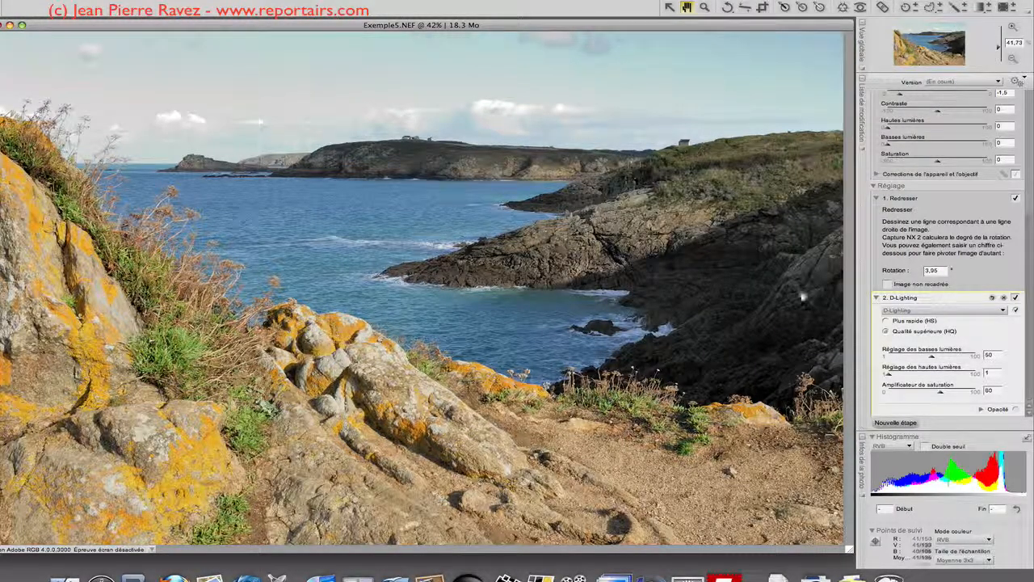
# Add a Levels and Curves adjustment and shape a gentle S-curve with one point darkening the shadows and one controlling the highlights.
pyautogui.click(897, 421)
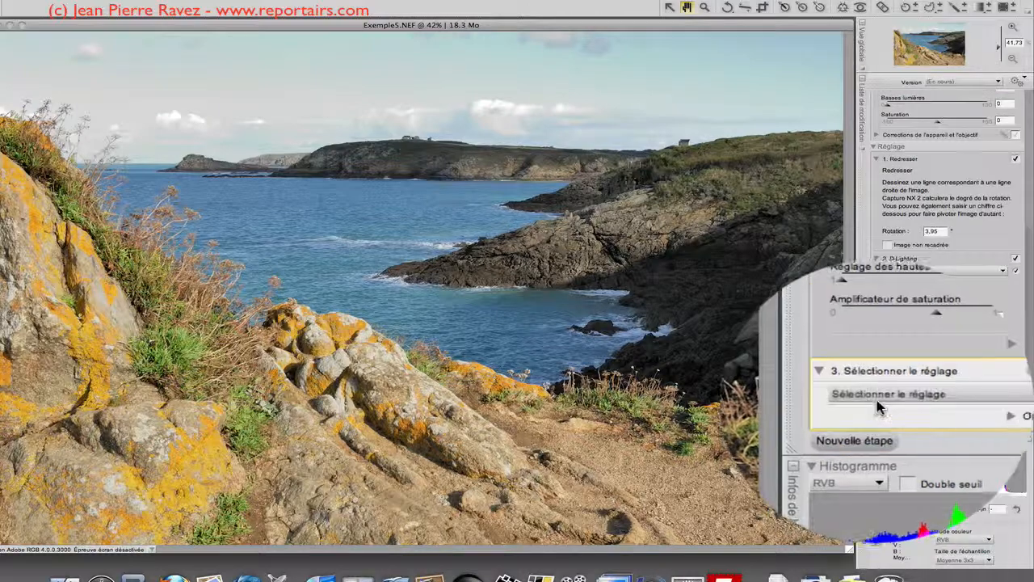
pyautogui.click(901, 396)
pyautogui.moveTo(880, 406)
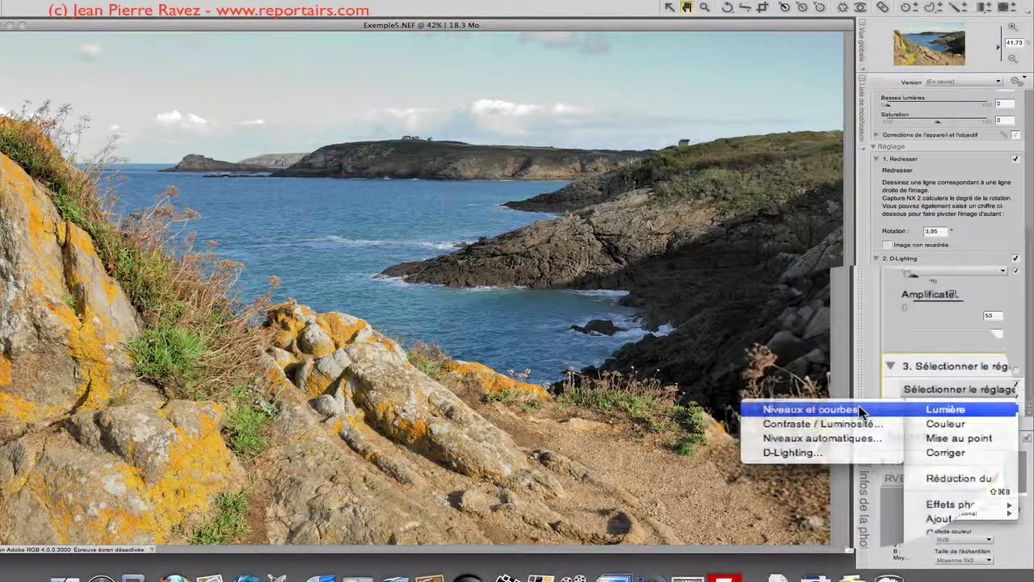
pyautogui.click(796, 408)
pyautogui.moveTo(875, 355); pyautogui.dragTo(876, 358)
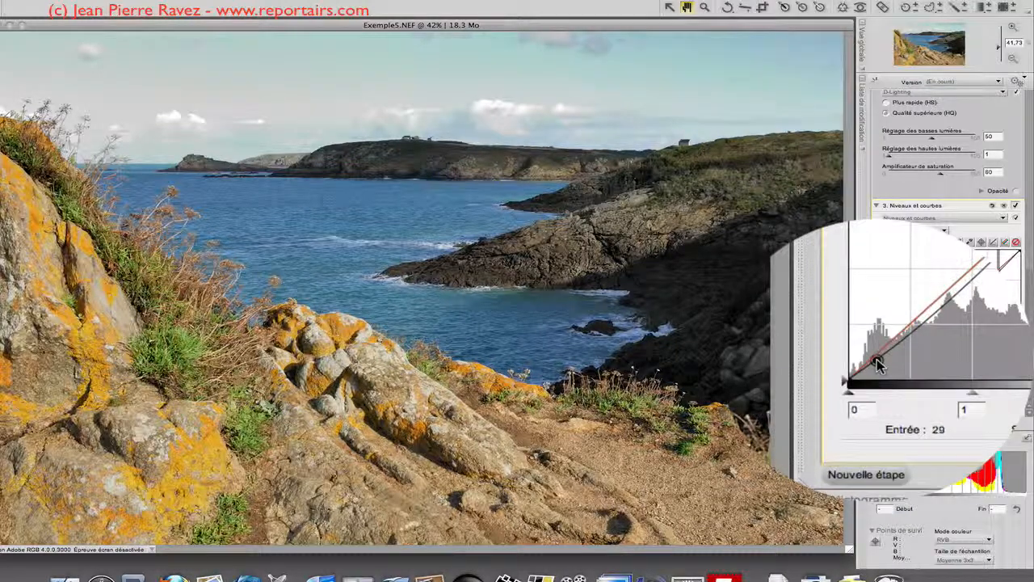
pyautogui.click(945, 280)
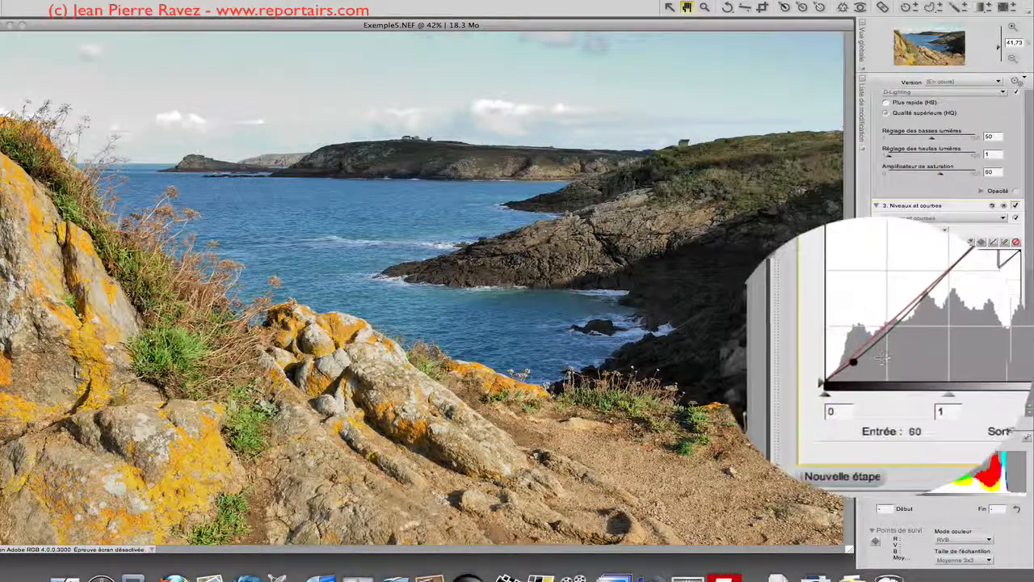
pyautogui.moveTo(879, 366); pyautogui.dragTo(880, 370)
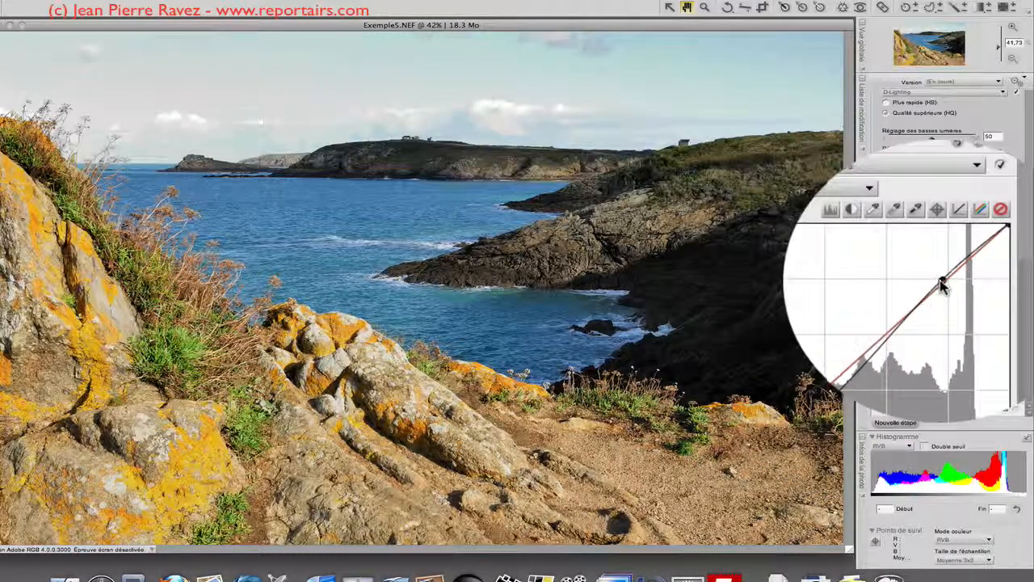
pyautogui.moveTo(943, 282); pyautogui.dragTo(942, 287)
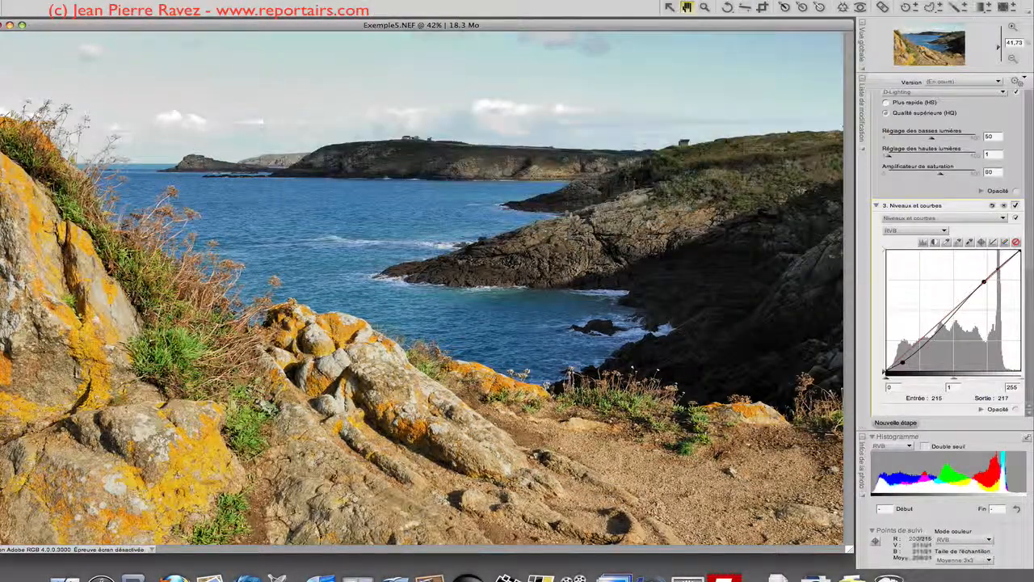
# Place a colour control point in the blue sky, show all its sliders, lower the warmth slightly and raise the contrast.
pyautogui.click(849, 8)
pyautogui.click(745, 61)
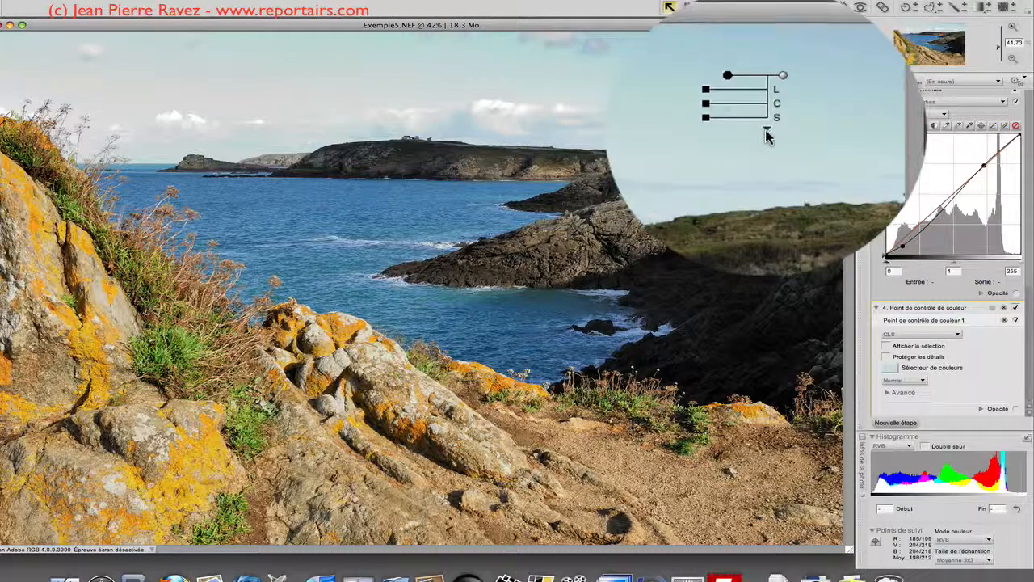
pyautogui.click(767, 132)
pyautogui.moveTo(734, 134); pyautogui.dragTo(735, 134)
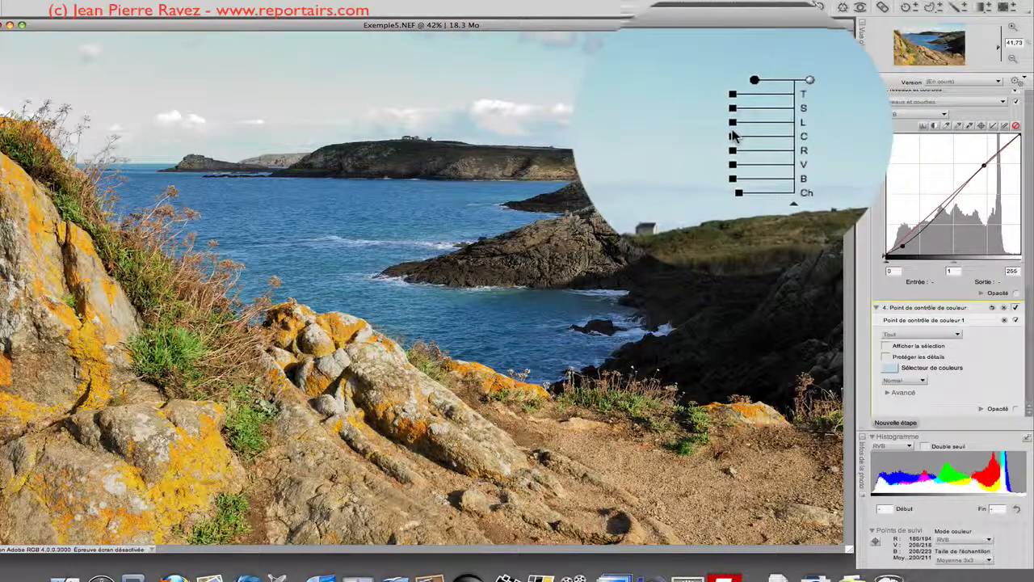
pyautogui.moveTo(731, 136); pyautogui.dragTo(729, 134)
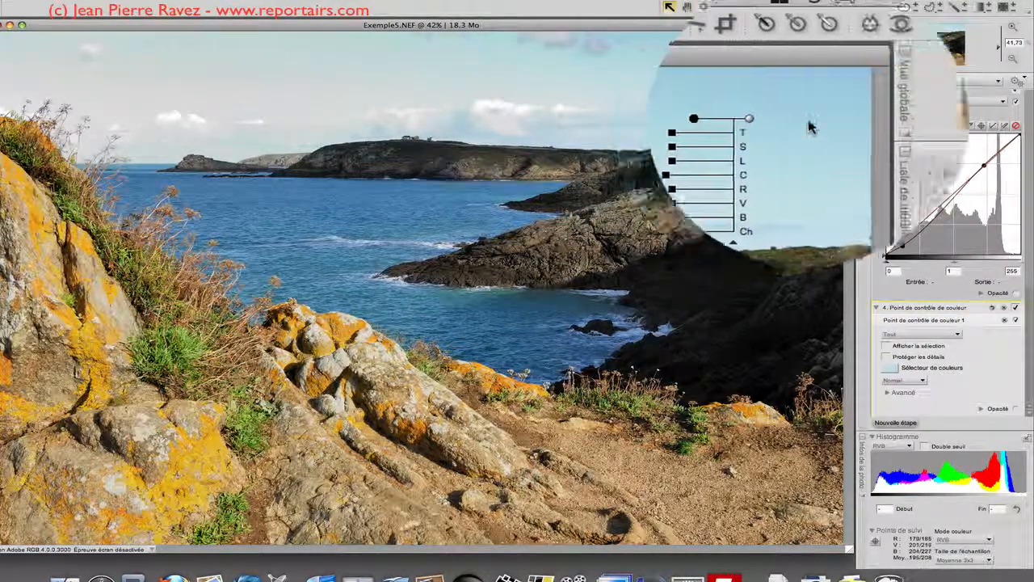
# Duplicate the sky control point across the whole sky for six points in total, and slightly lower the fifth point's warmth.
pyautogui.moveTo(778, 62); pyautogui.dragTo(42, 67)
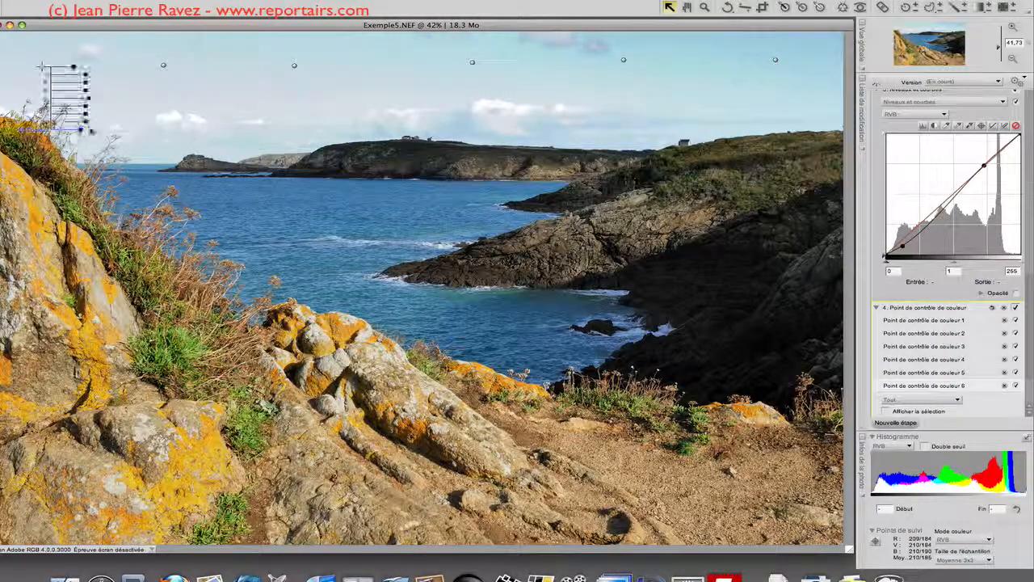
pyautogui.click(163, 65)
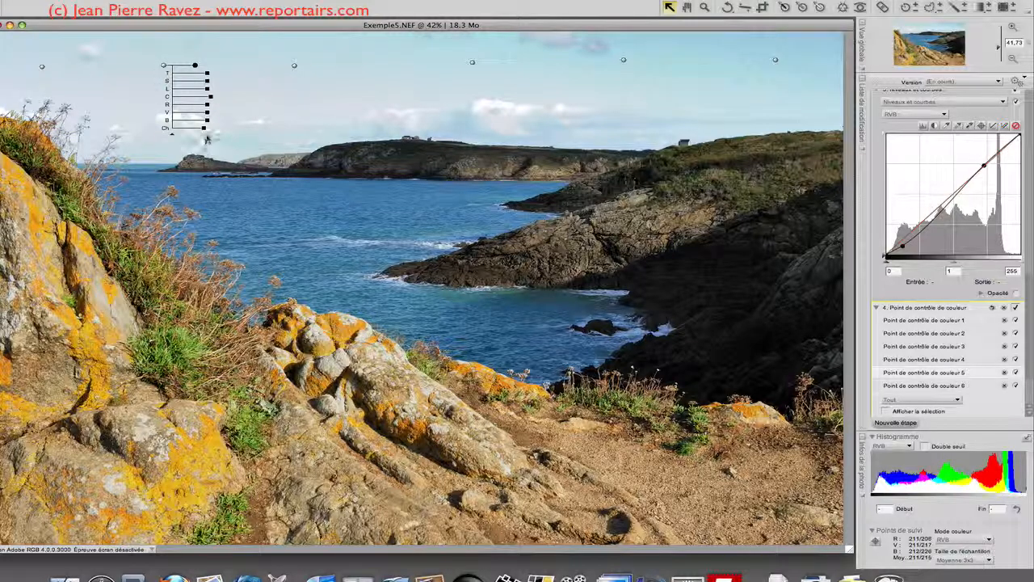
pyautogui.moveTo(204, 134); pyautogui.dragTo(202, 132)
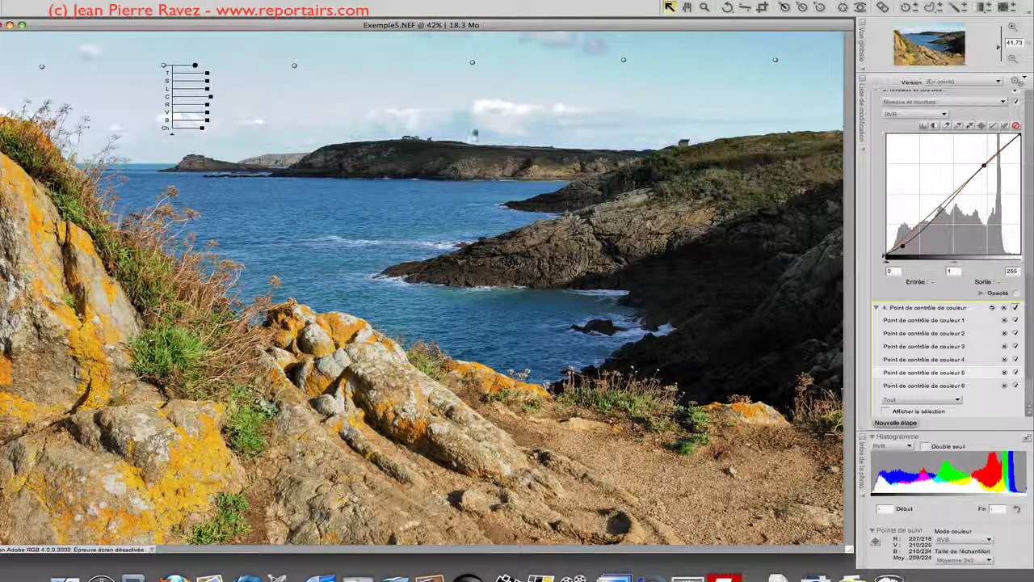
# Crop the photo to the bay, aligning the horizon with the upper third line and excluding the large rocks and the foreground path.
pyautogui.click(762, 8)
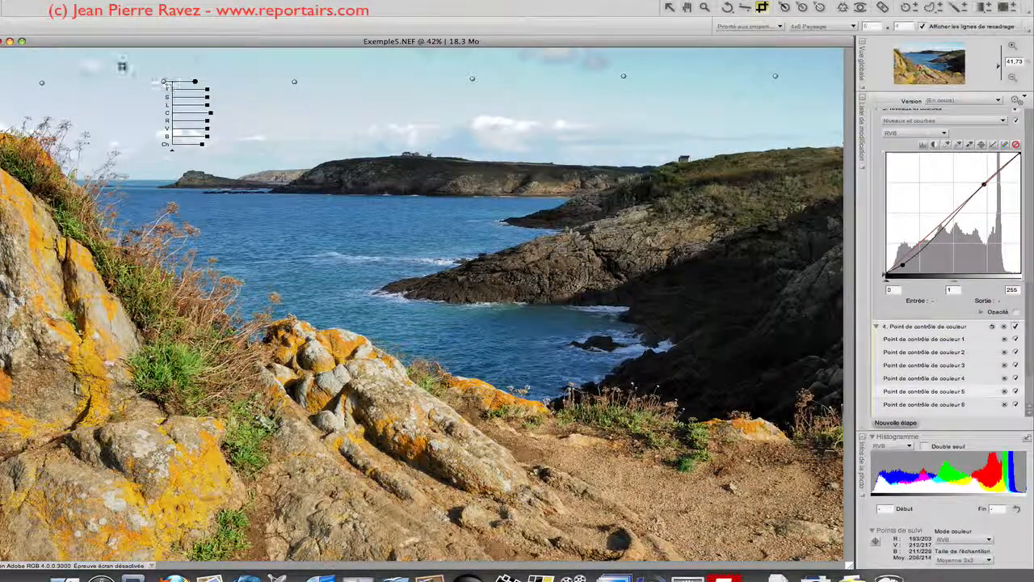
pyautogui.moveTo(84, 50); pyautogui.dragTo(738, 401)
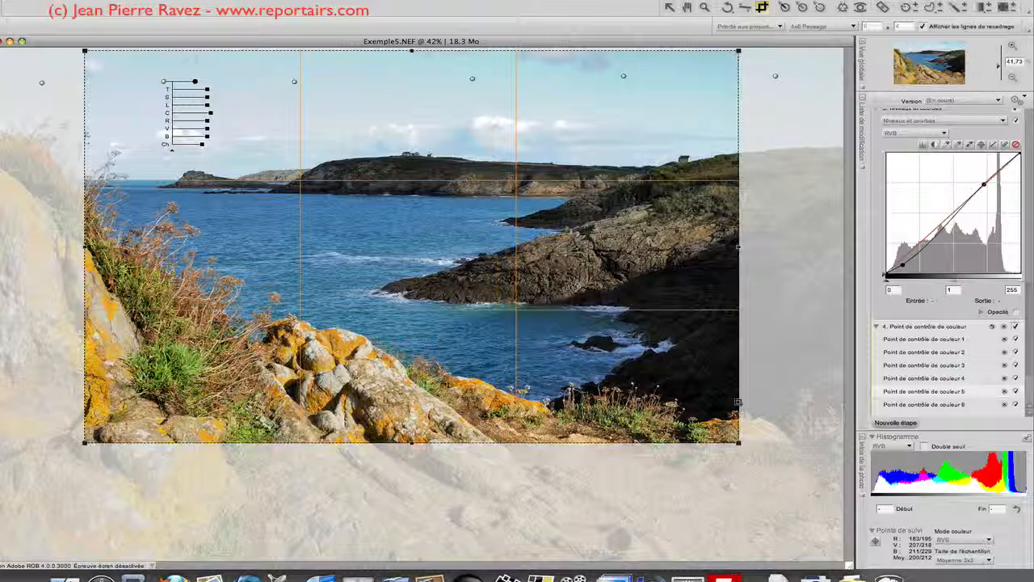
pyautogui.moveTo(637, 344); pyautogui.dragTo(660, 340)
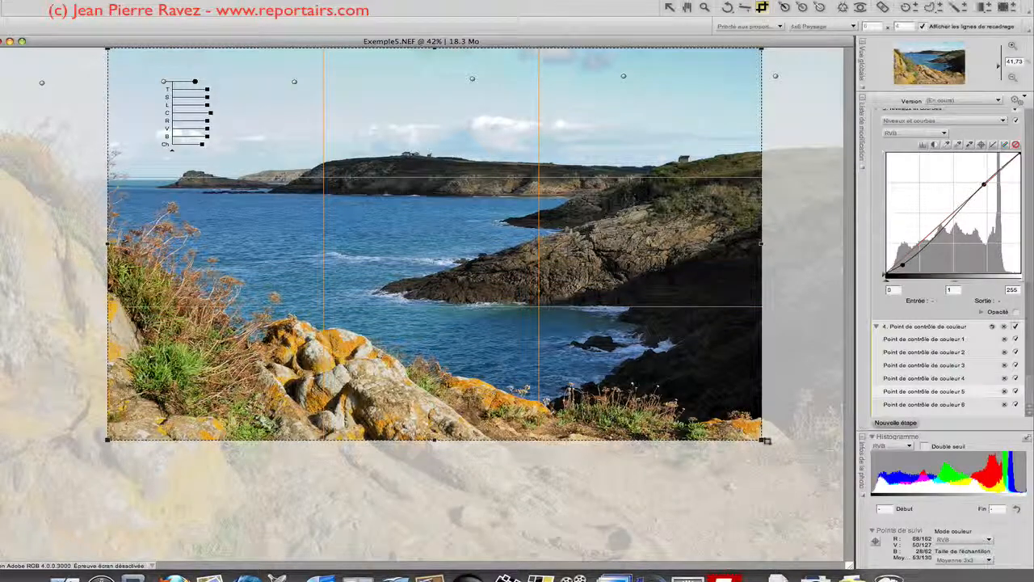
pyautogui.moveTo(764, 441)
pyautogui.mouseDown()
pyautogui.moveTo(757, 436)
pyautogui.moveTo(765, 441)
pyautogui.mouseUp()
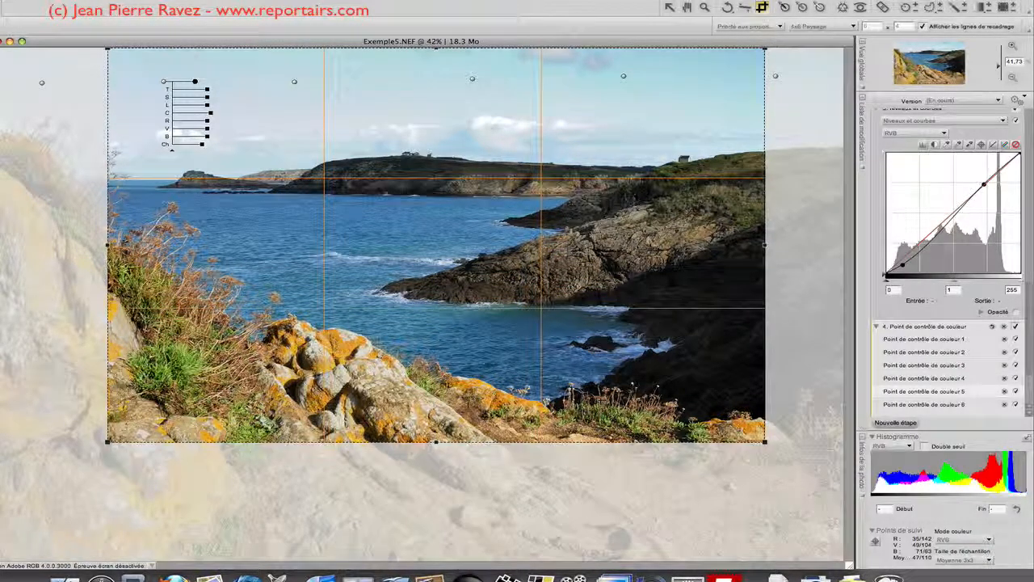
pyautogui.moveTo(539, 294); pyautogui.dragTo(563, 294)
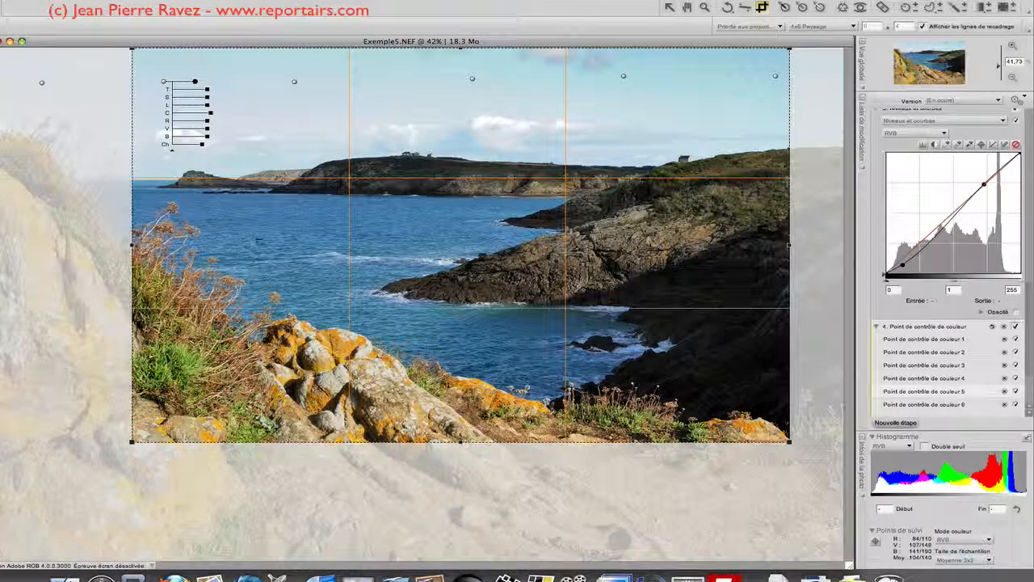
pyautogui.doubleClick(262, 244)
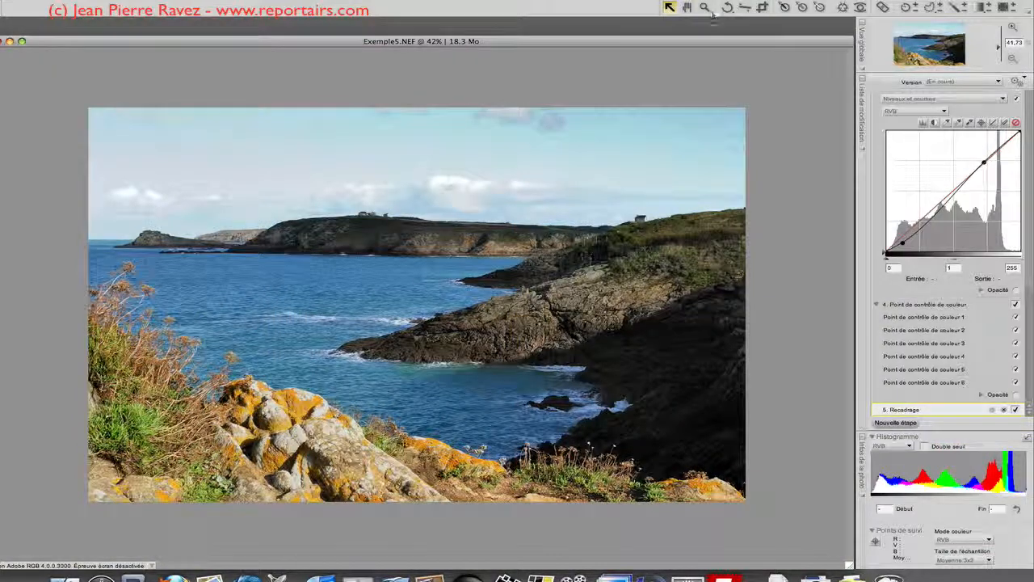
# Place a colour control point on the dark shadowed cliff and raise its luminosity and contrast.
pyautogui.doubleClick(687, 8)
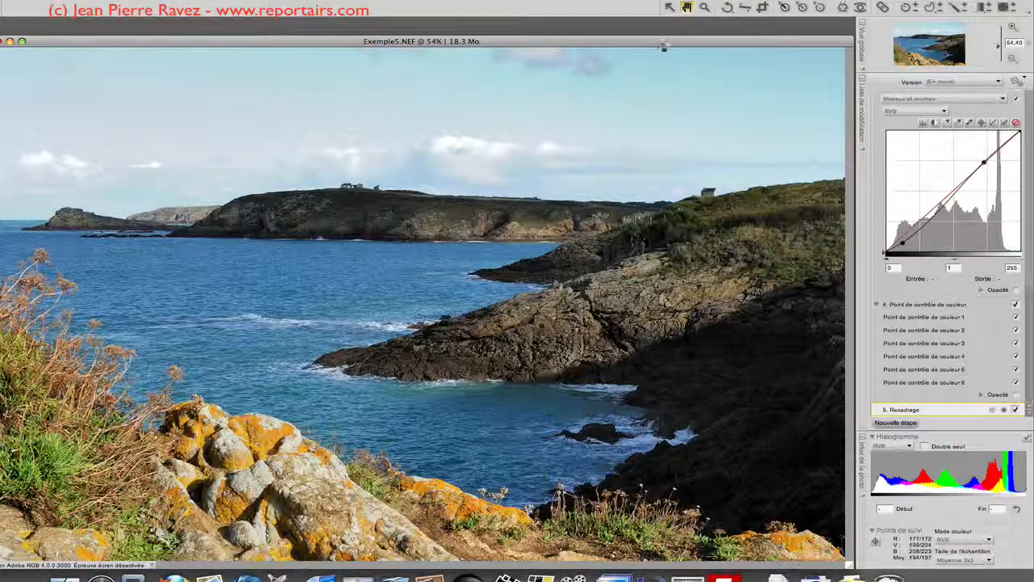
pyautogui.moveTo(659, 43); pyautogui.dragTo(656, 27)
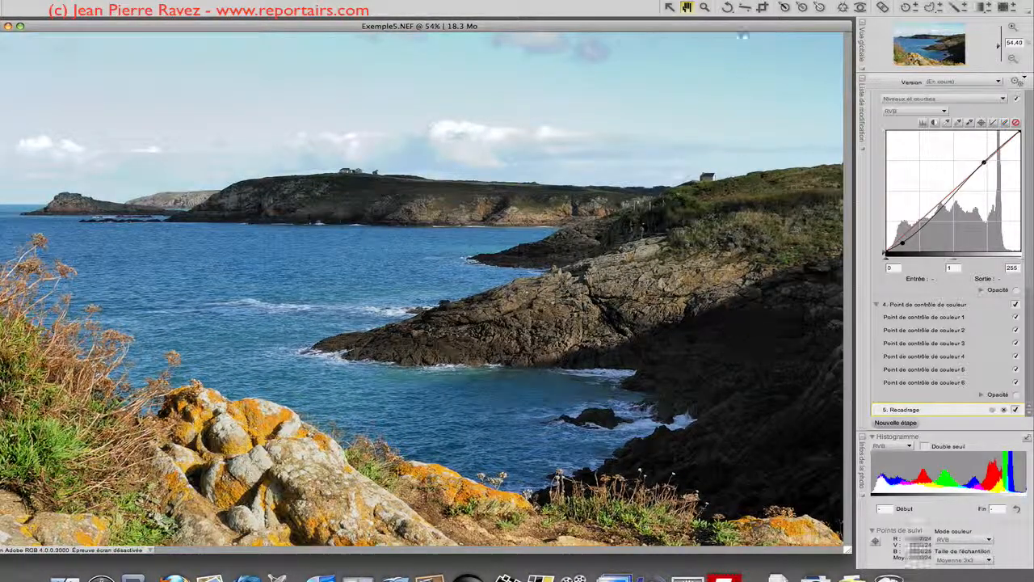
pyautogui.click(843, 7)
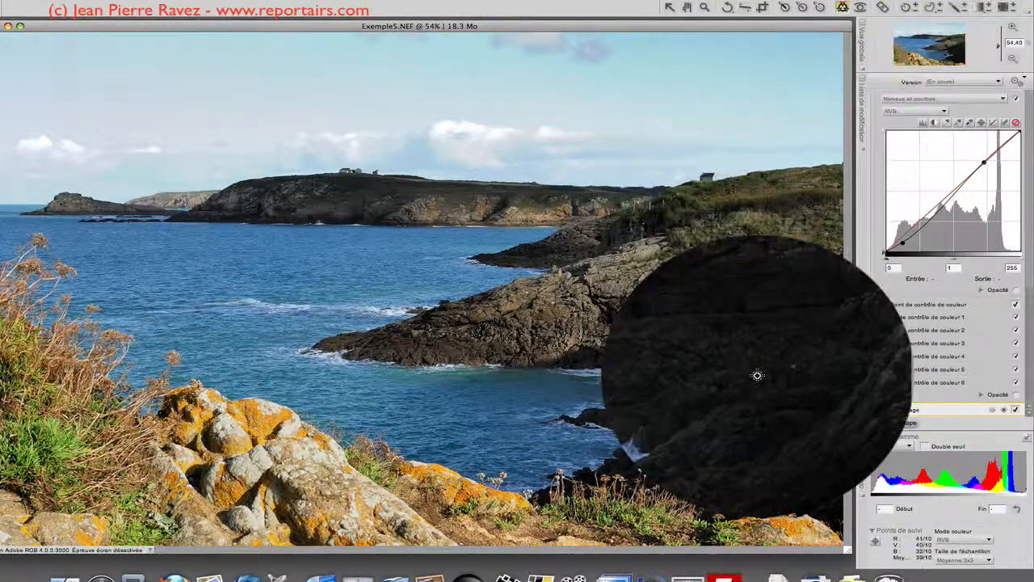
pyautogui.click(755, 374)
pyautogui.moveTo(808, 382); pyautogui.dragTo(812, 390)
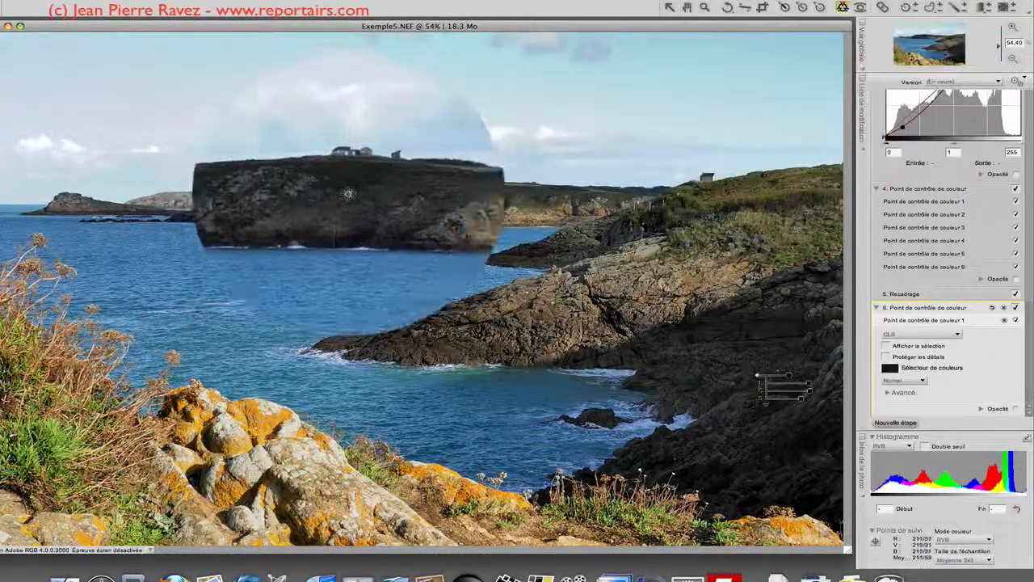
# Add a second colour control point on the dark distant headland and raise its luminosity and contrast.
pyautogui.click(310, 187)
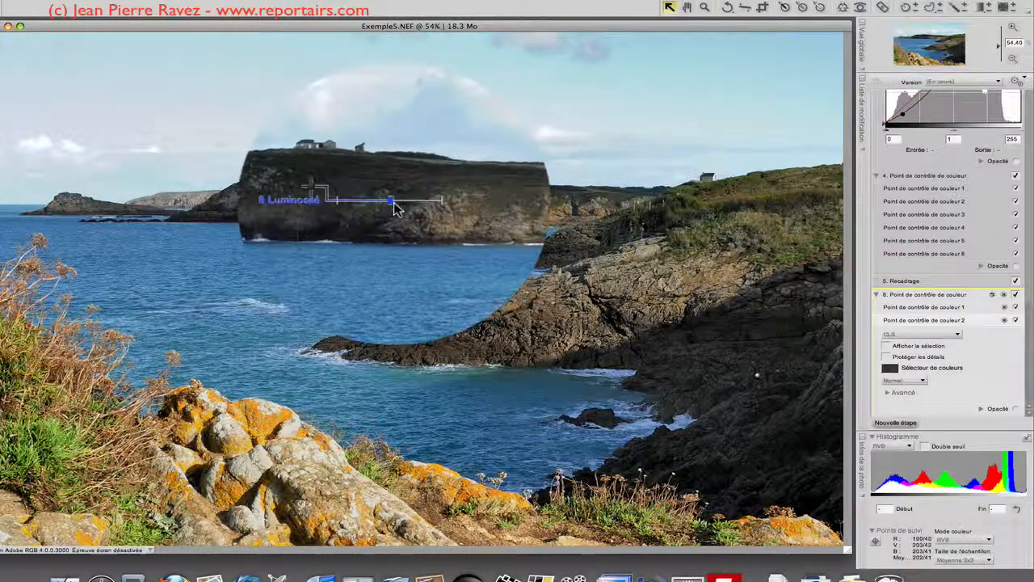
pyautogui.moveTo(367, 189); pyautogui.dragTo(380, 199)
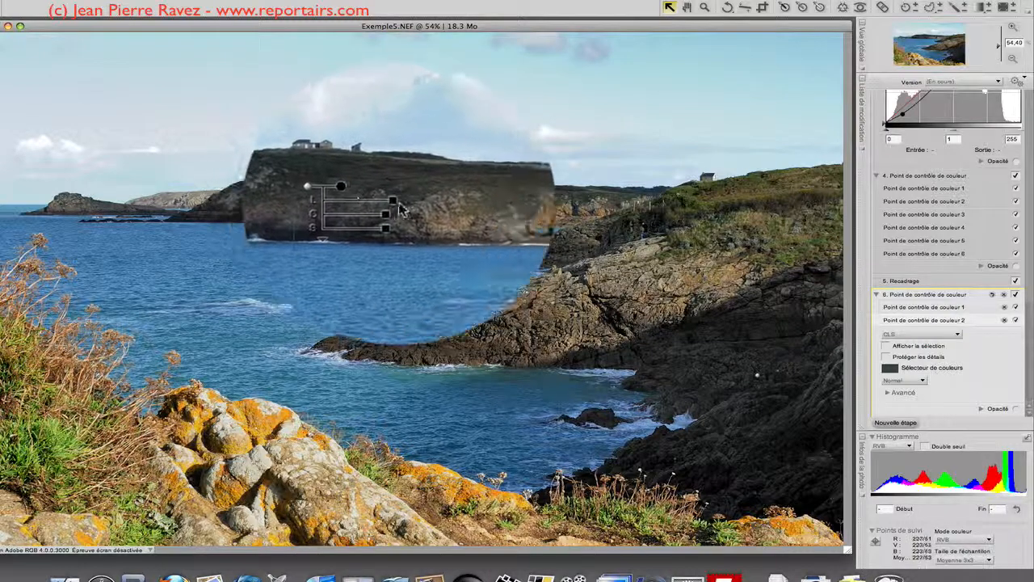
pyautogui.moveTo(411, 203); pyautogui.dragTo(396, 203)
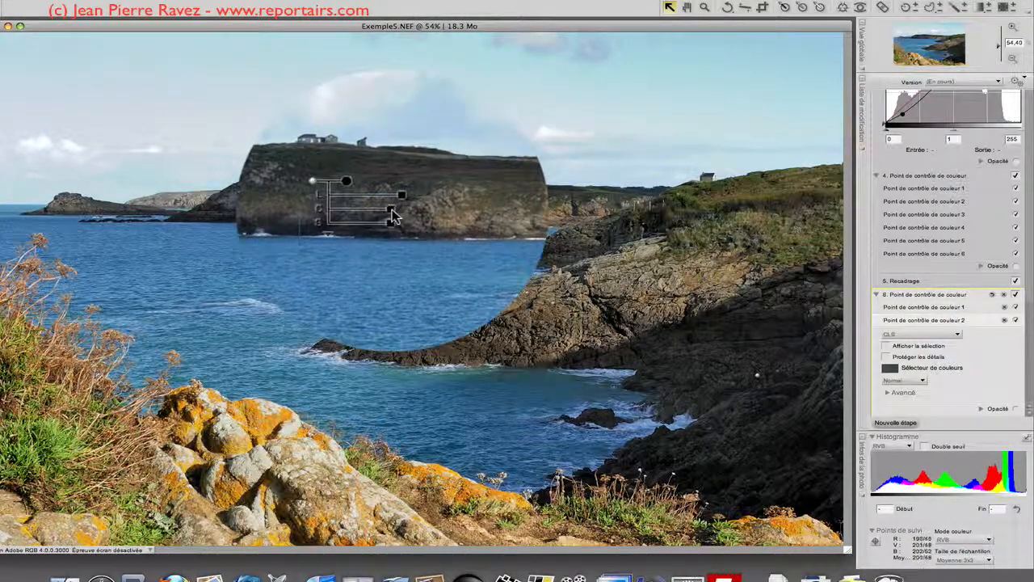
pyautogui.moveTo(394, 211); pyautogui.dragTo(395, 210)
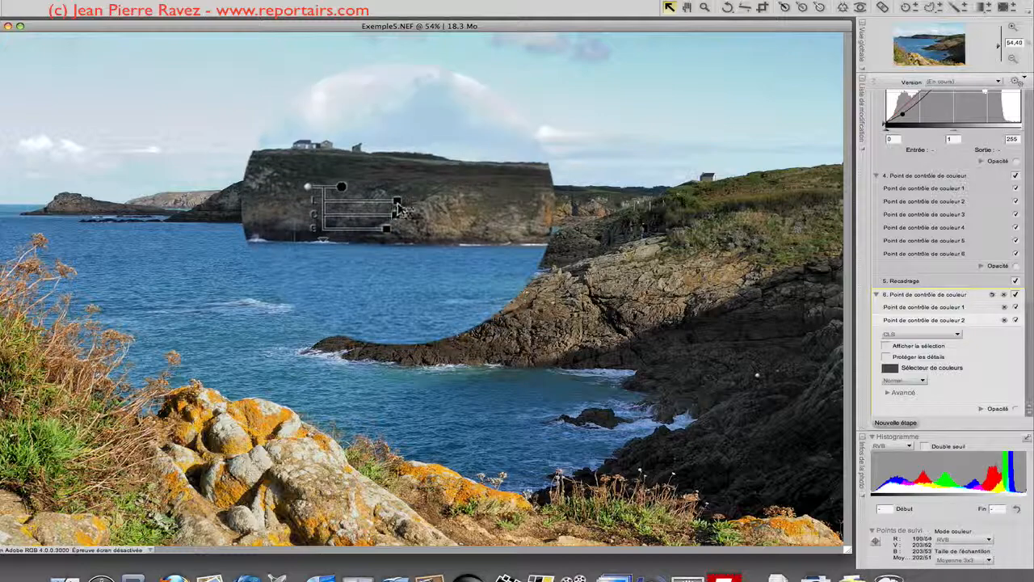
# Fine-tune the headland control point and duplicate it along the distant headland and the nearer rocky point, for eleven points in total.
pyautogui.moveTo(395, 202); pyautogui.dragTo(397, 205)
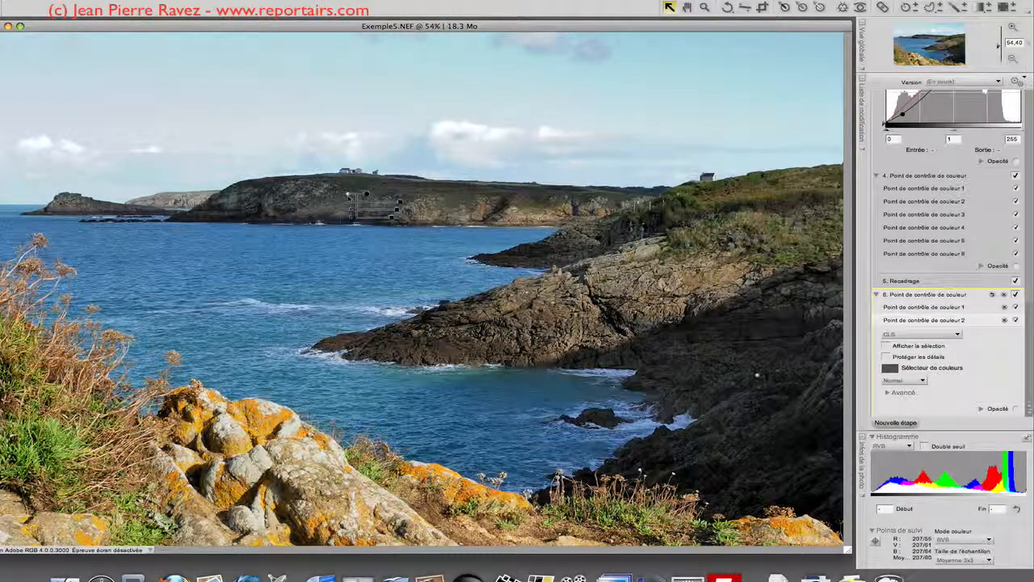
pyautogui.click(347, 195)
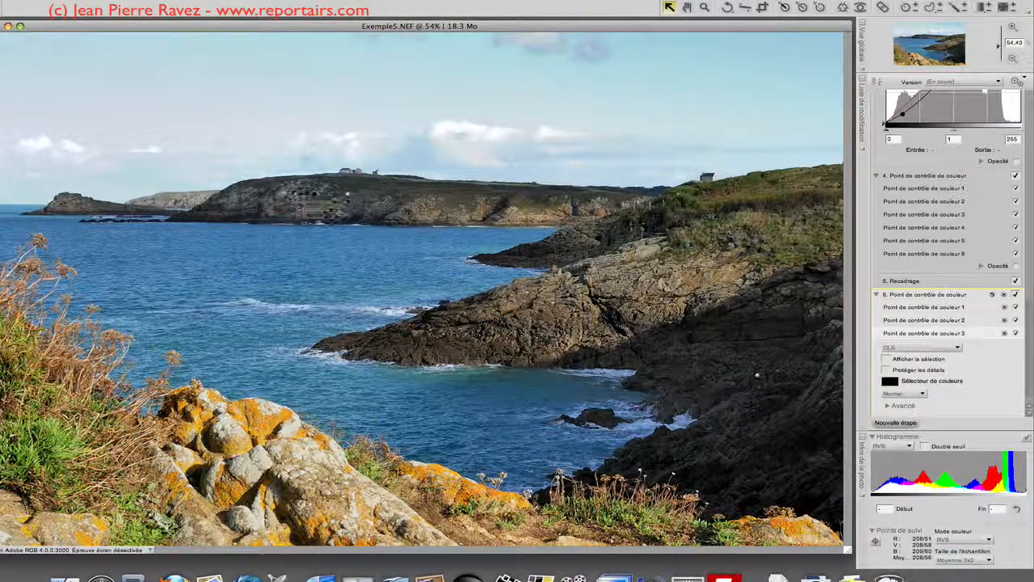
pyautogui.click(267, 216)
pyautogui.moveTo(221, 207); pyautogui.dragTo(565, 205)
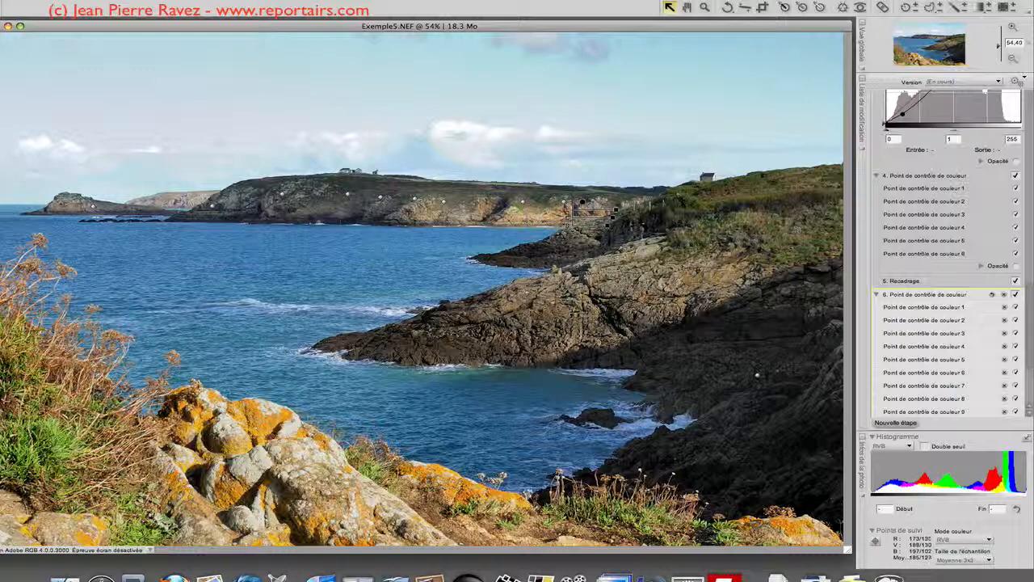
pyautogui.moveTo(581, 202); pyautogui.dragTo(553, 254)
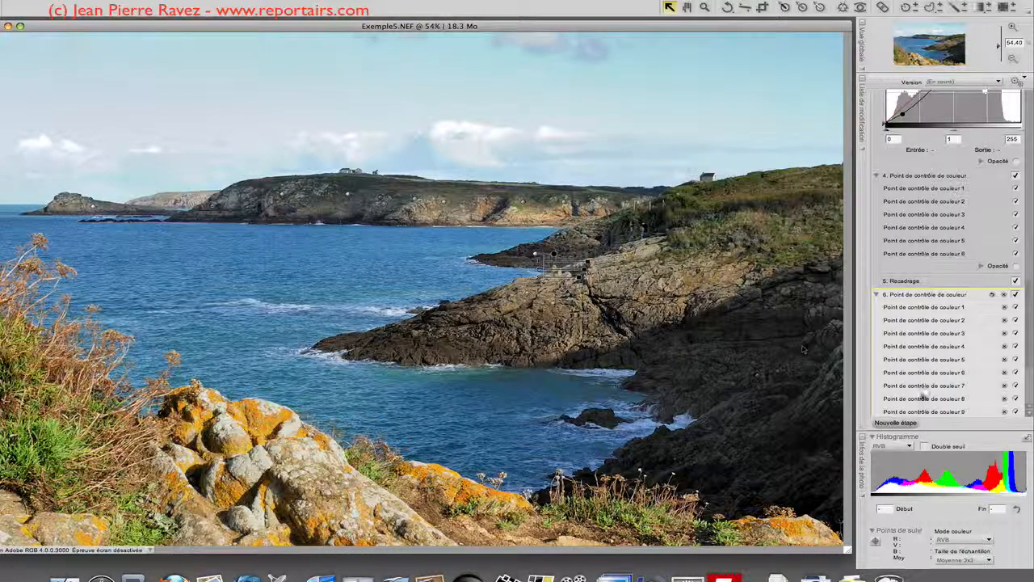
# Add an unsharp mask (Masque flou) adjustment on RVB with intensity 30, radius 5 and threshold 7.
pyautogui.click(891, 423)
pyautogui.click(881, 402)
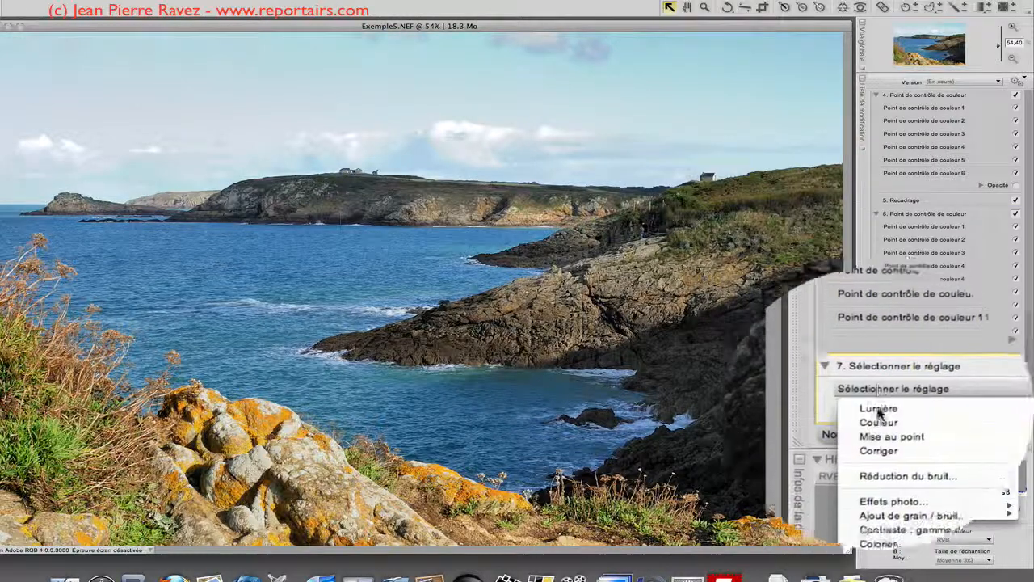
pyautogui.moveTo(871, 420)
pyautogui.click(869, 441)
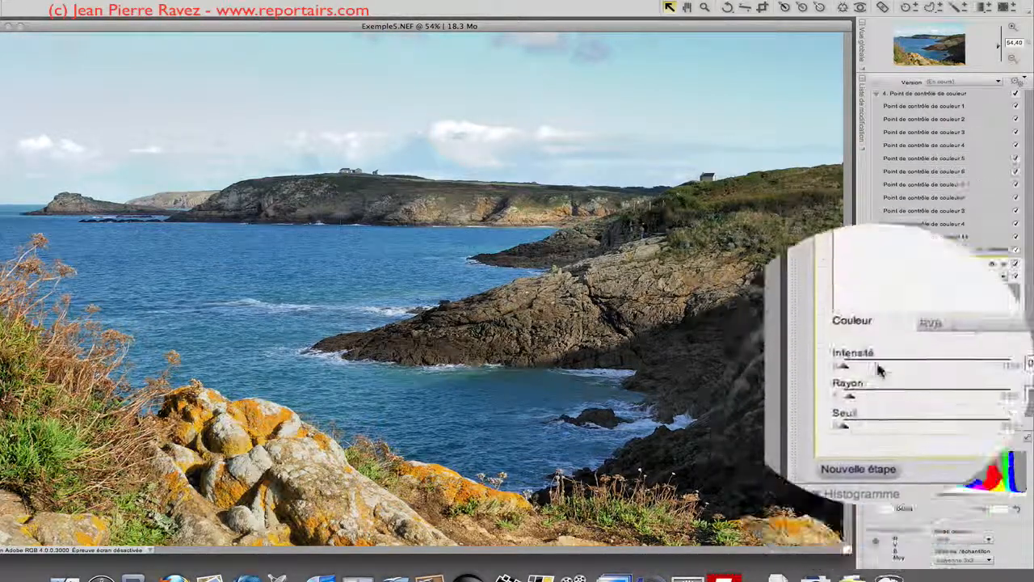
pyautogui.moveTo(879, 369); pyautogui.dragTo(879, 368)
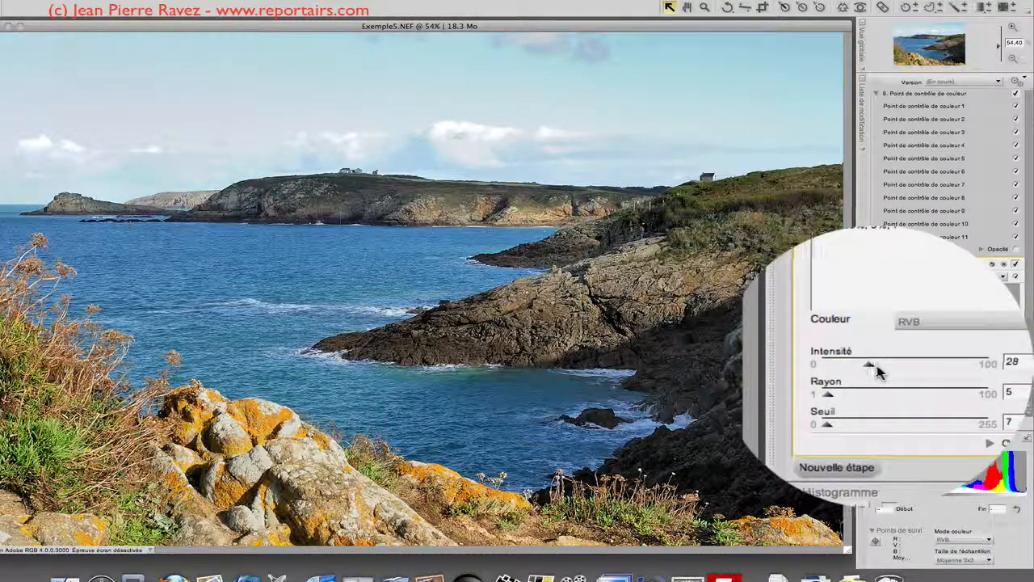
pyautogui.moveTo(917, 368); pyautogui.dragTo(919, 369)
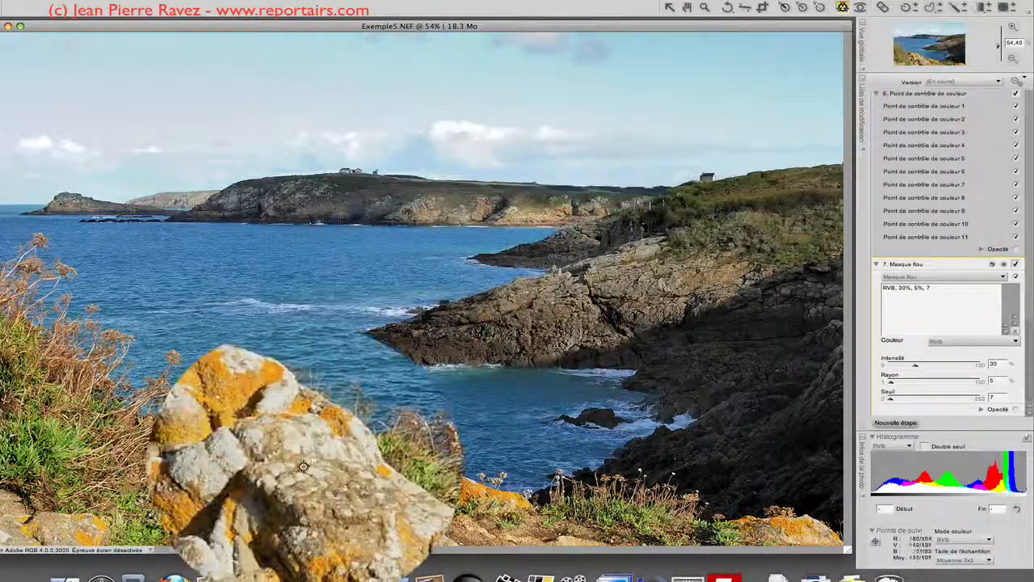
# Place a colour control point on the large lichen-covered foreground rock and raise its contrast and saturation.
pyautogui.click(303, 467)
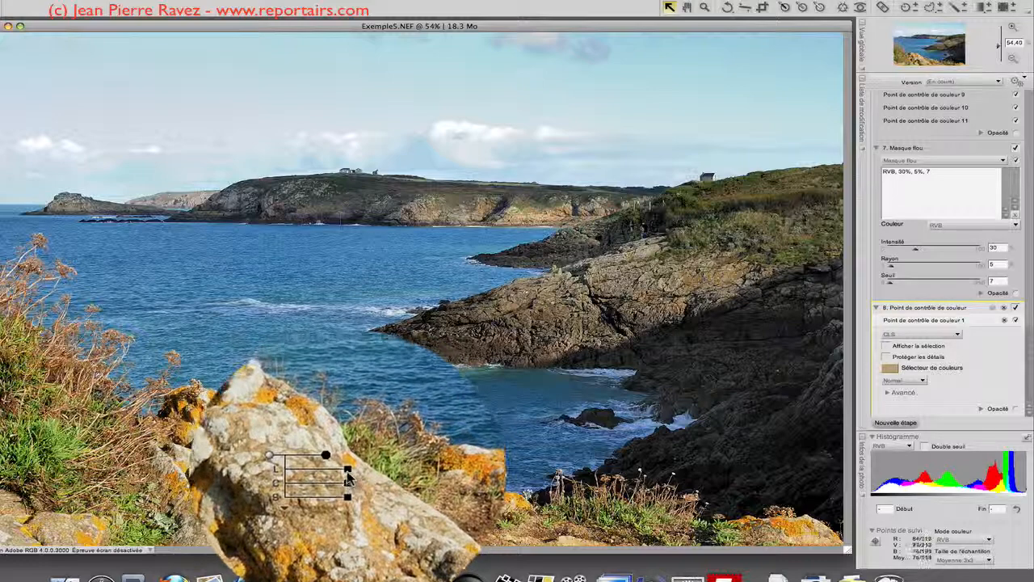
pyautogui.moveTo(347, 477)
pyautogui.mouseDown()
pyautogui.moveTo(339, 470)
pyautogui.moveTo(355, 471)
pyautogui.moveTo(354, 482)
pyautogui.mouseUp()
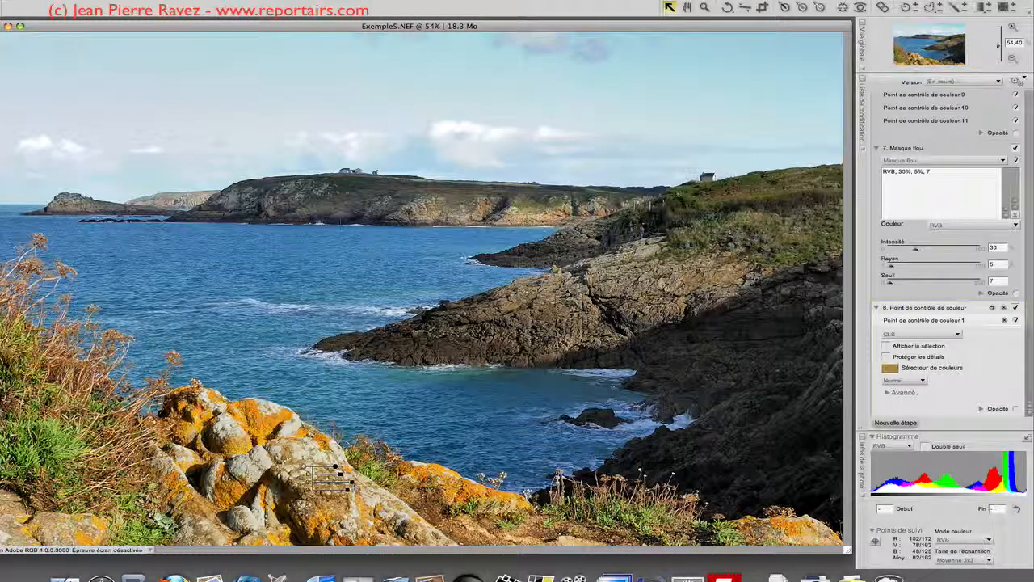